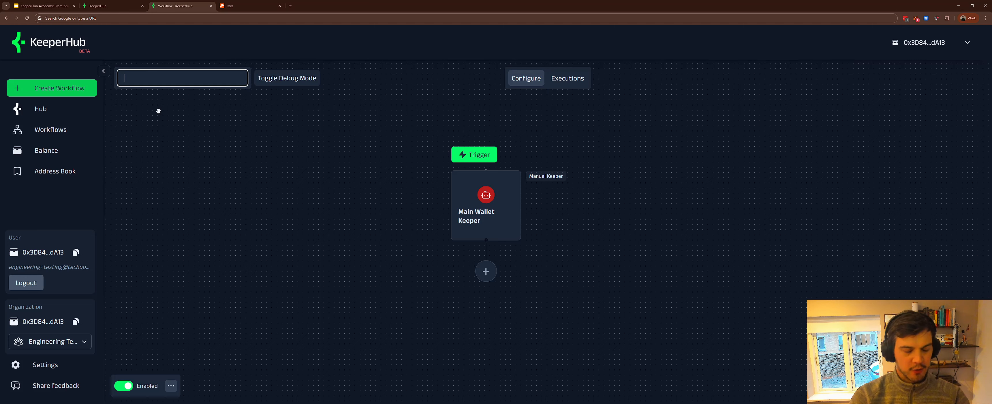
# Step: Rename the workflow as "Salary Distributor workflow"
pyautogui.write('Salary Dis')
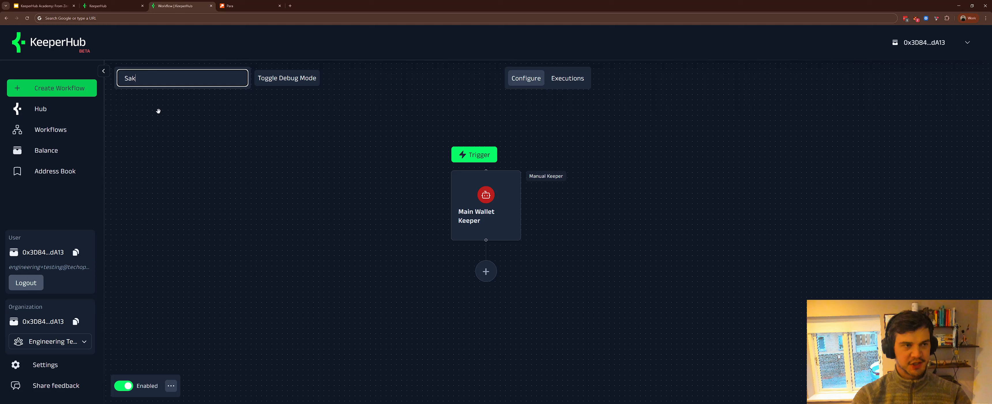
pyautogui.write('trub')
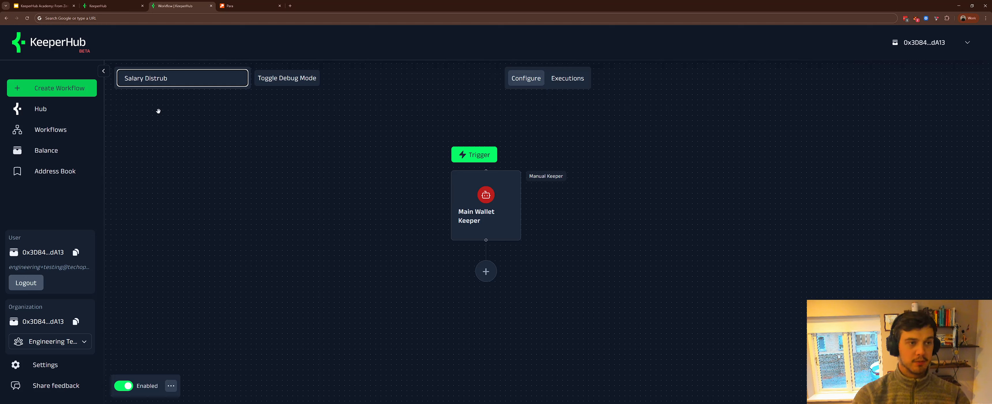
pyautogui.write('otorbutor workflow')
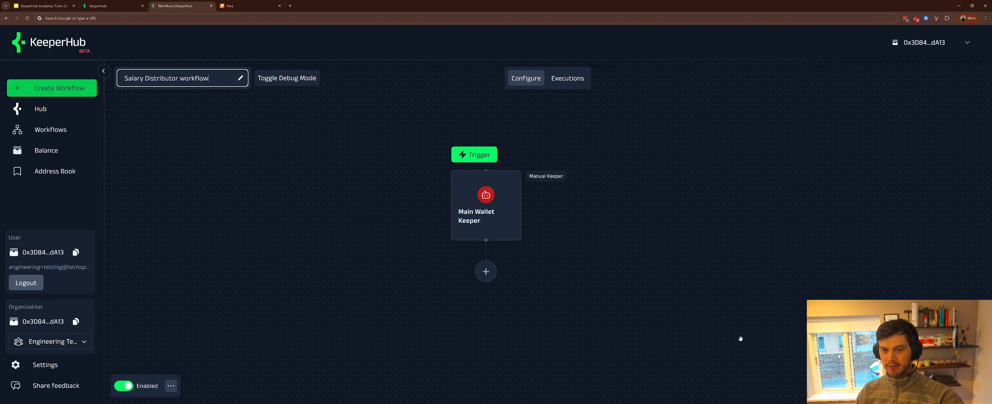
# Step: Add a new keeper below Main Wallet Keeper and name it "Keeper" followed by the salary recipient's first name
pyautogui.click(486, 271)
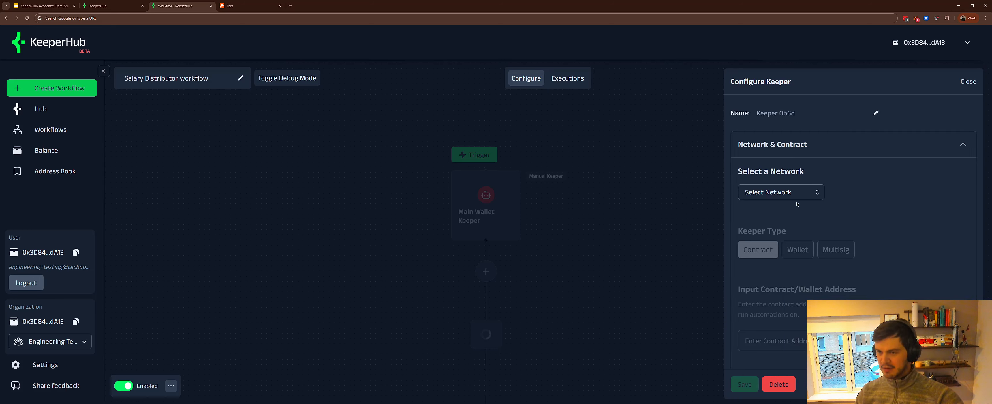
pyautogui.click(805, 112)
pyautogui.hotkey('ctrl', 'BackSpace')
pyautogui.hotkey('ctrl', 'BackSpace')
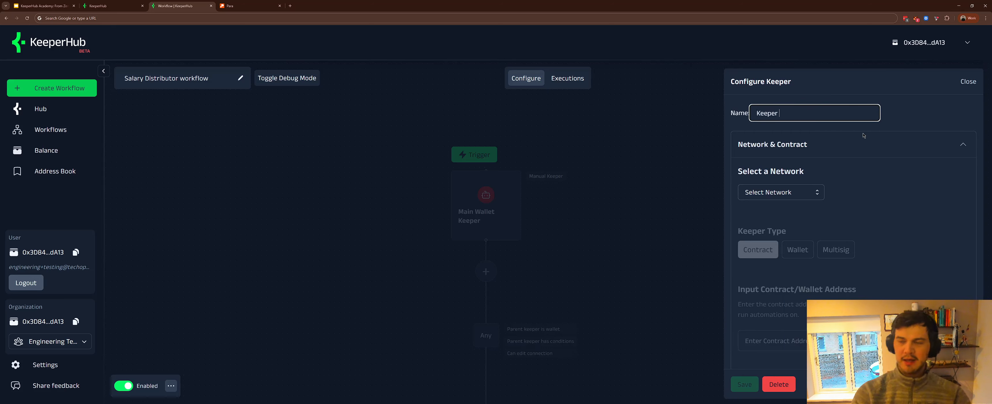
pyautogui.write('Sa')
pyautogui.press('BackSpace')
pyautogui.press('BackSpace')
pyautogui.write('Ke')
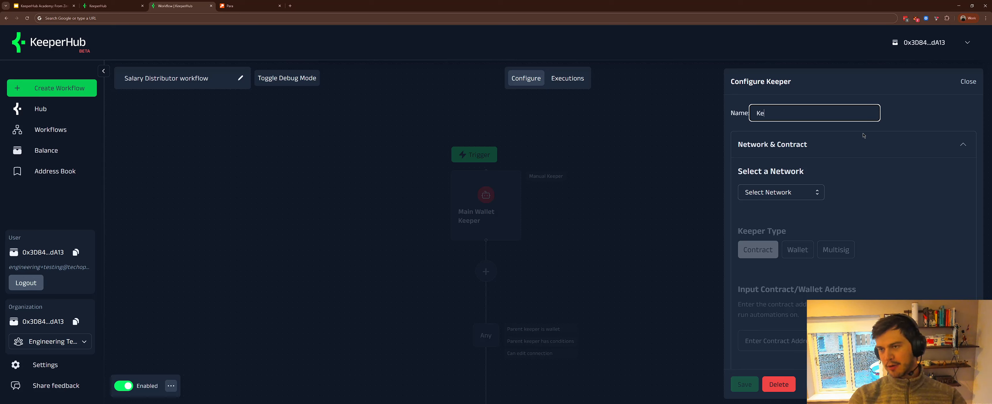
pyautogui.write('eper Luca')
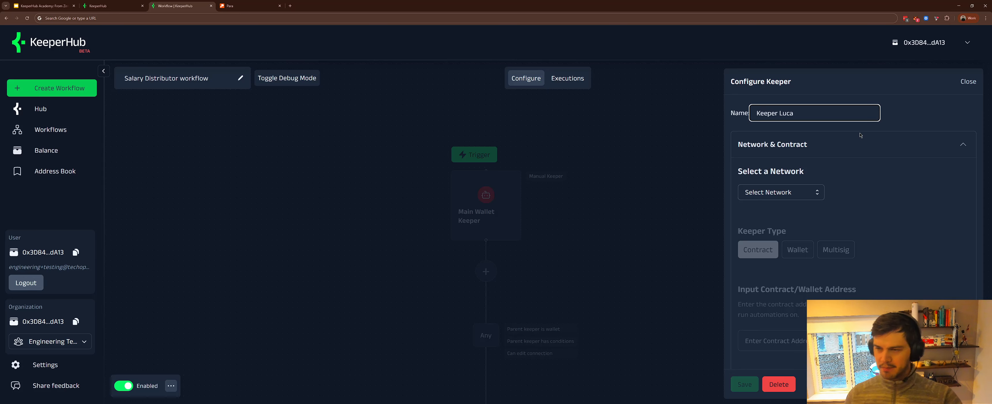
# Step: Set the new keeper's network to Sepolia
pyautogui.click(785, 192)
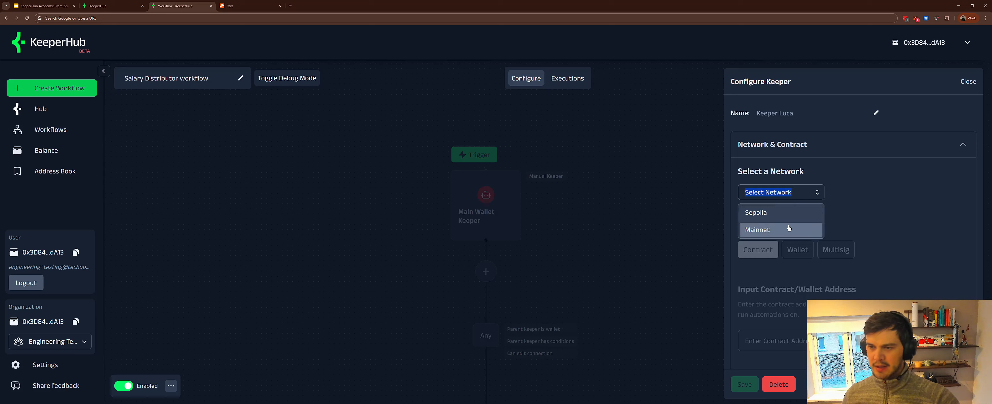
pyautogui.click(794, 211)
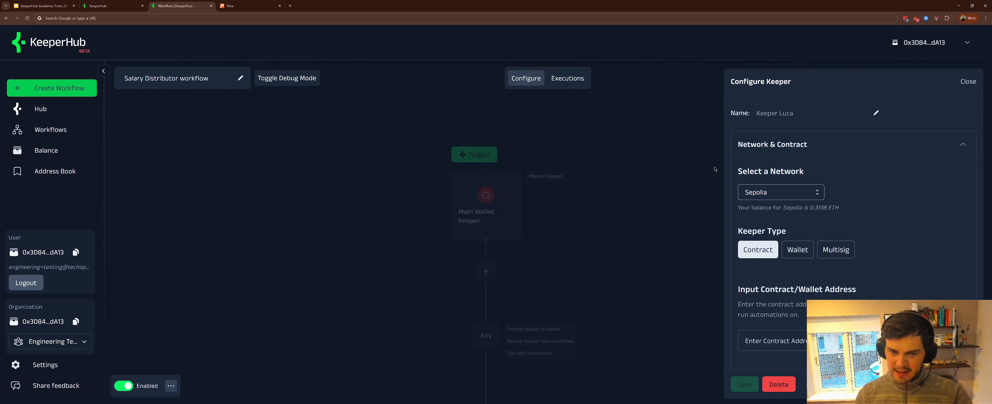
pyautogui.scroll(-2, 752, 191)
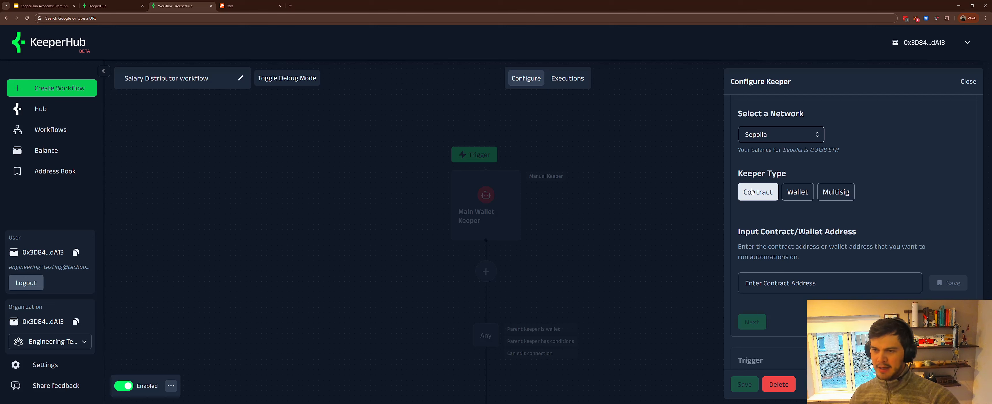
pyautogui.click(875, 274)
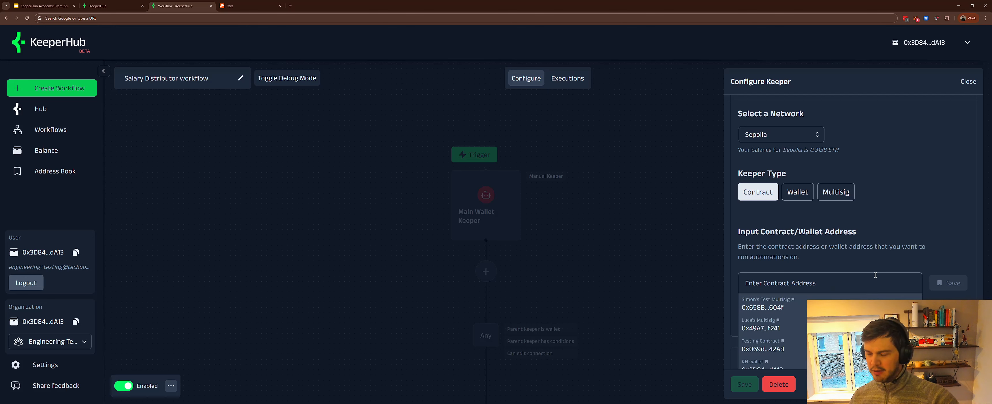
pyautogui.scroll(-2, 875, 275)
pyautogui.click(764, 306)
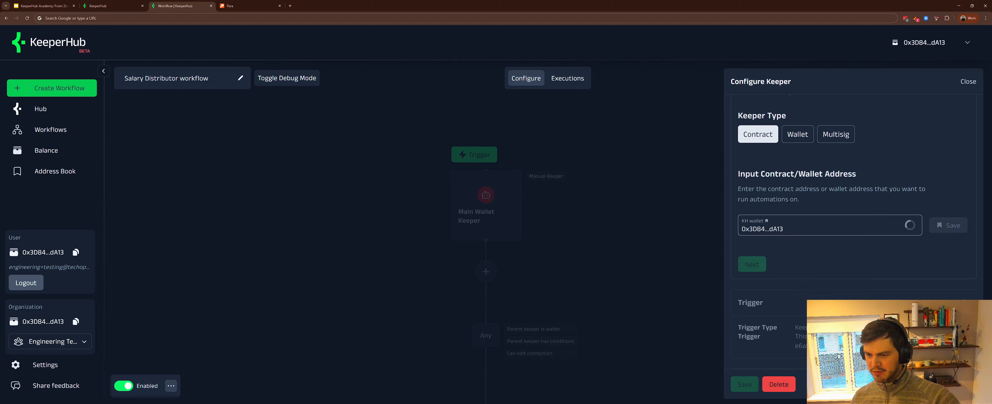
pyautogui.click(789, 234)
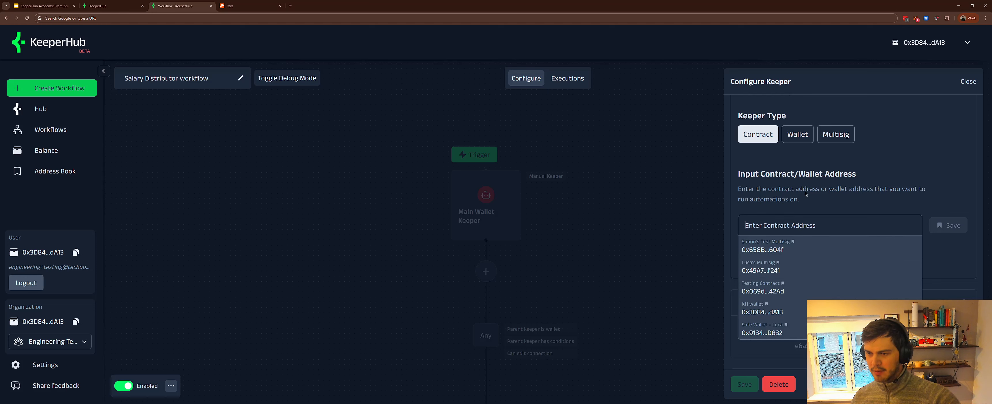
# Step: Set the keeper type to Wallet, choose the saved KH wallet as its address and accept the network settings
pyautogui.click(797, 134)
pyautogui.click(822, 225)
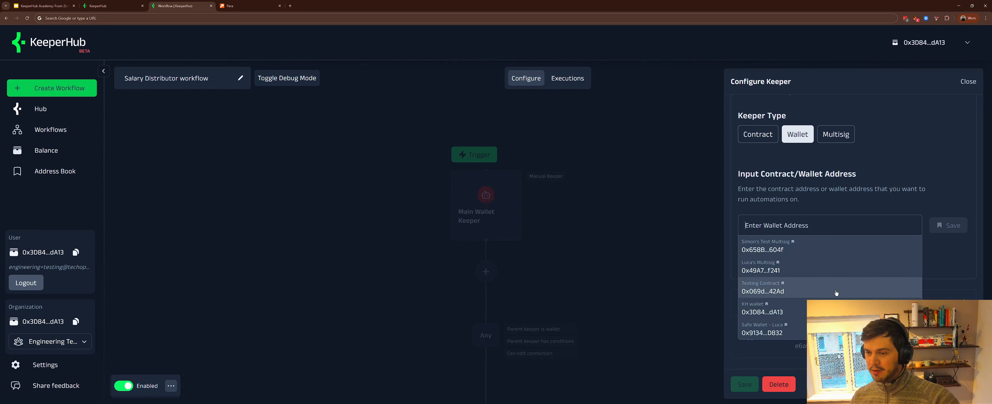
pyautogui.click(766, 308)
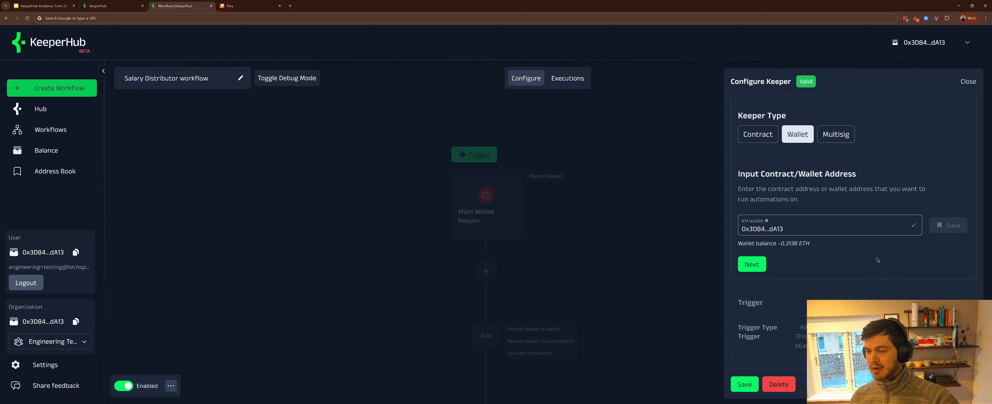
pyautogui.click(751, 263)
# Step: Add an email notification to the keeper's actions, choosing the salary recipient's TechOps email contact
pyautogui.scroll(-1, 847, 285)
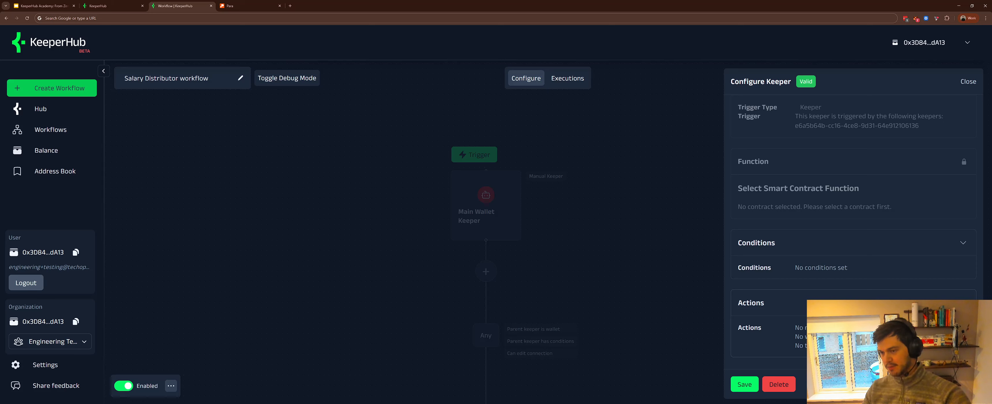
pyautogui.click(847, 304)
pyautogui.scroll(-4, 846, 289)
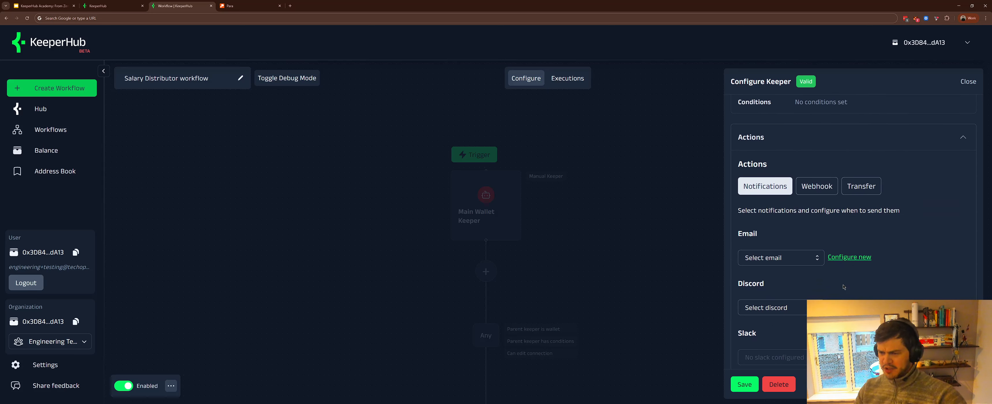
pyautogui.click(796, 261)
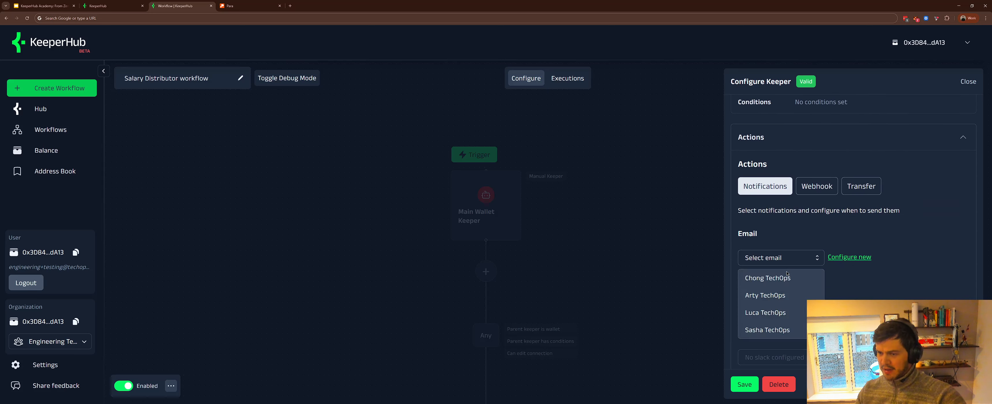
pyautogui.click(785, 317)
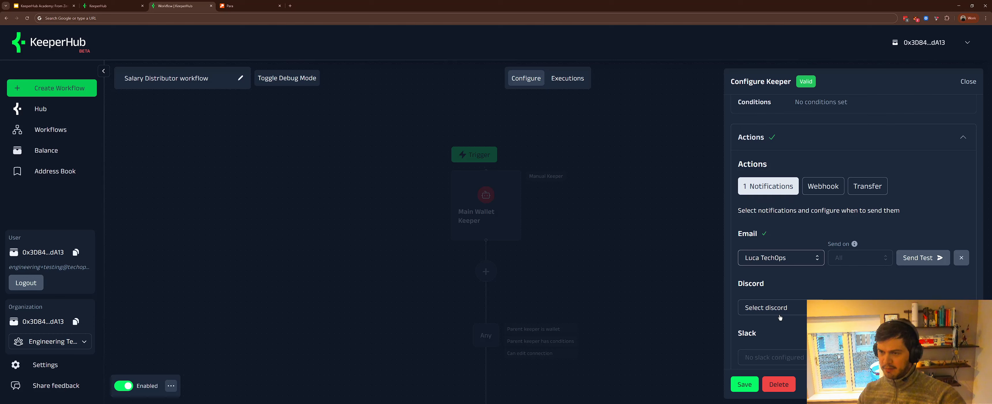
# Step: Configure a transfer action for the keeper with an amount of 0.002 ETH
pyautogui.scroll(-1, 777, 308)
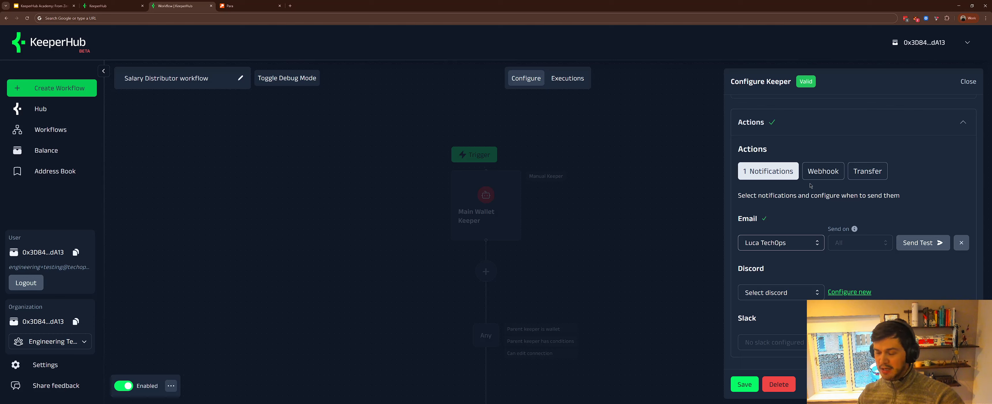
pyautogui.click(819, 174)
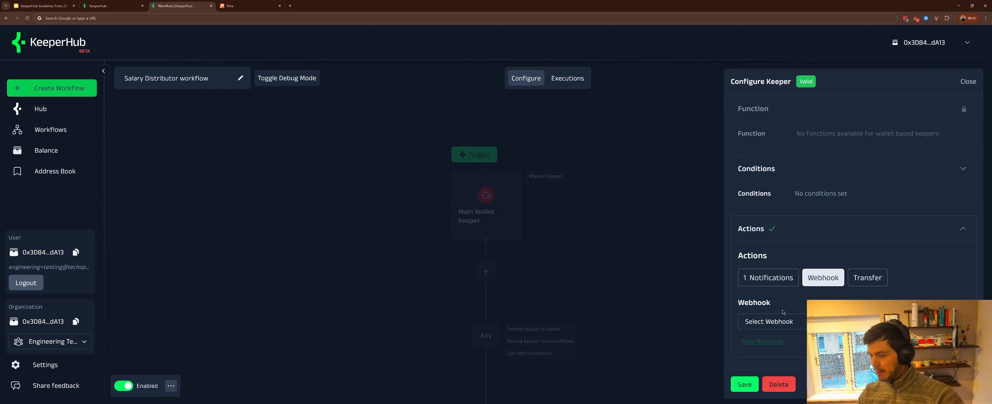
pyautogui.click(867, 277)
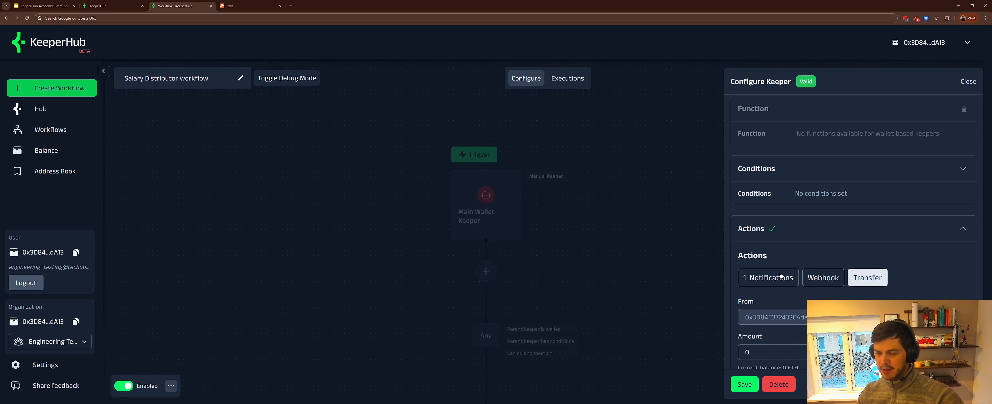
pyautogui.scroll(1, 846, 263)
pyautogui.scroll(-3, 843, 258)
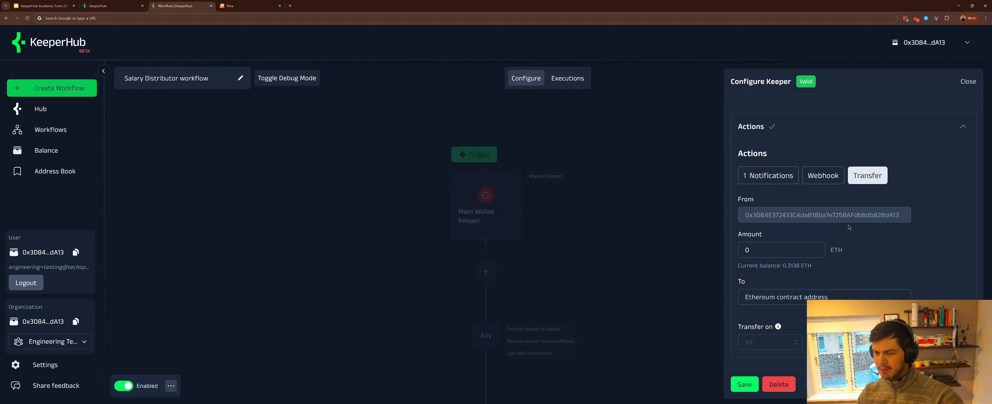
pyautogui.click(811, 249)
pyautogui.press('BackSpace')
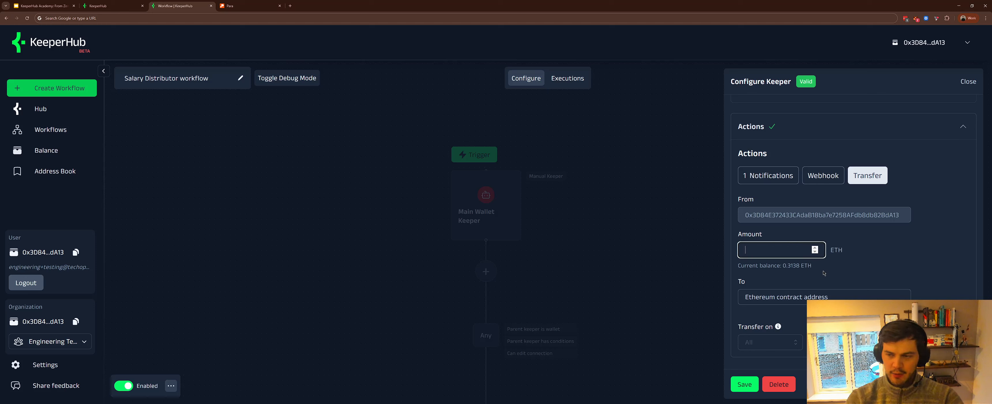
pyautogui.write('0.002')
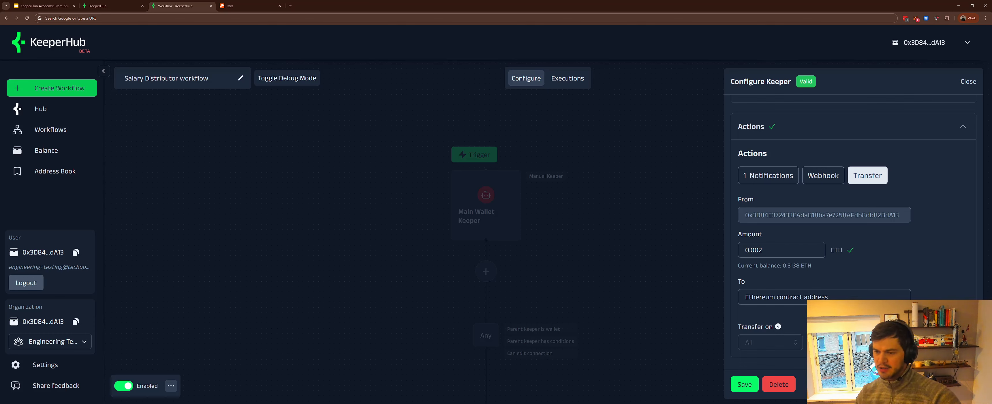
# Step: Paste the recipient's wallet address as the transfer destination and save the keeper
pyautogui.click(885, 297)
pyautogui.write('0x49A71b9BC76387025FC496AdeA291ab1Aa0df241')
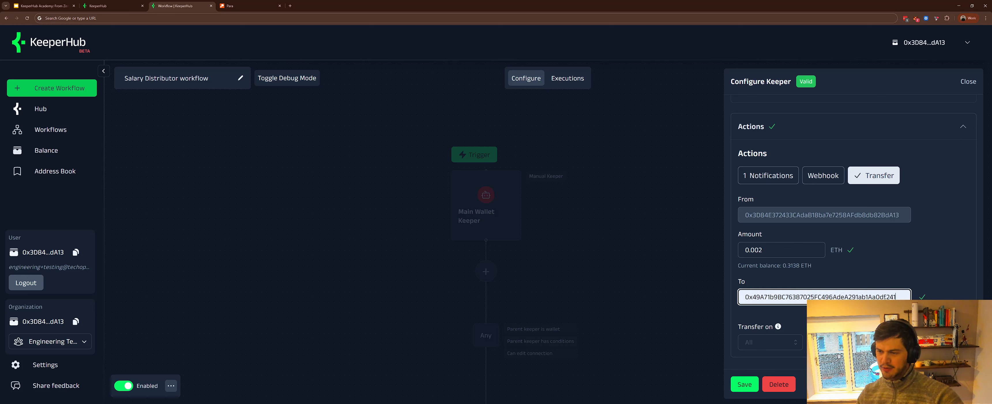
pyautogui.click(905, 262)
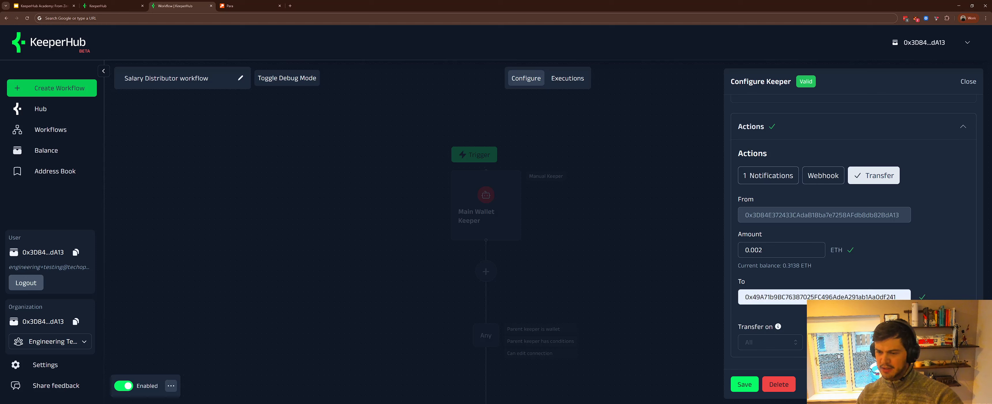
pyautogui.click(742, 386)
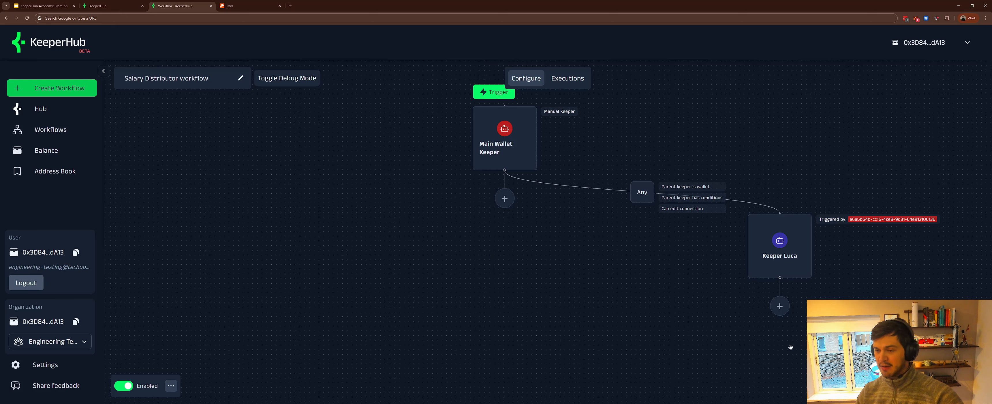
pyautogui.moveTo(837, 357); pyautogui.dragTo(831, 306)
pyautogui.scroll(-1, 831, 306)
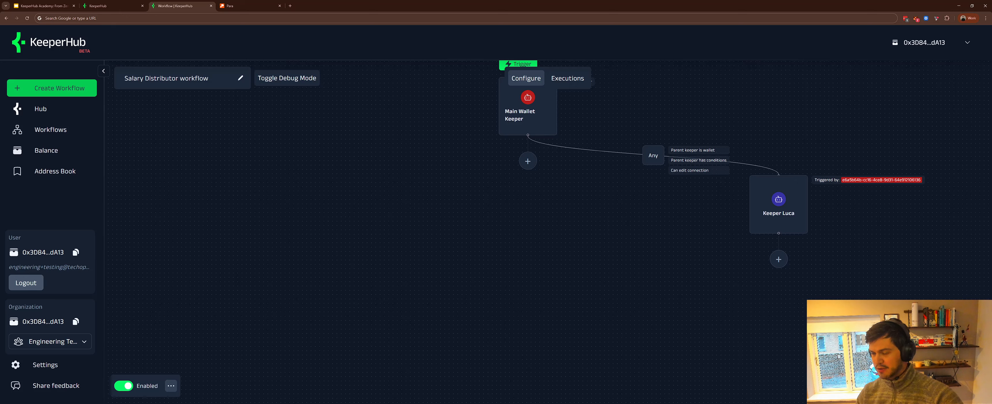
pyautogui.moveTo(861, 236); pyautogui.dragTo(882, 255)
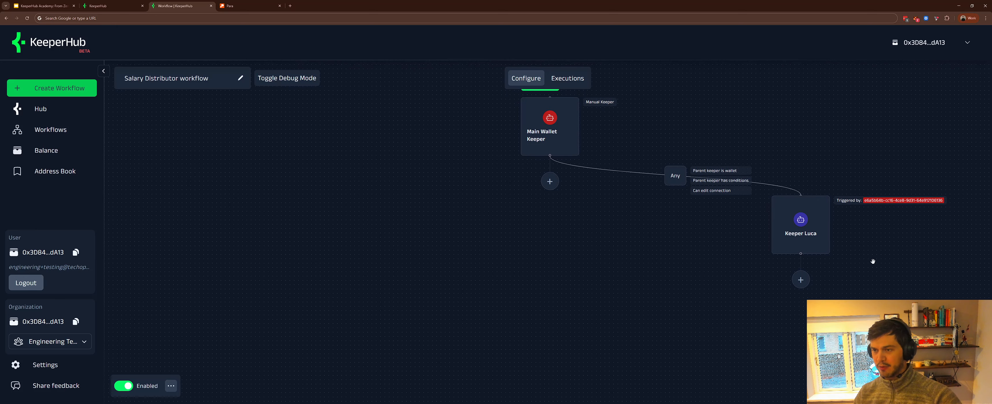
pyautogui.scroll(1, 764, 281)
pyautogui.moveTo(642, 254); pyautogui.dragTo(672, 288)
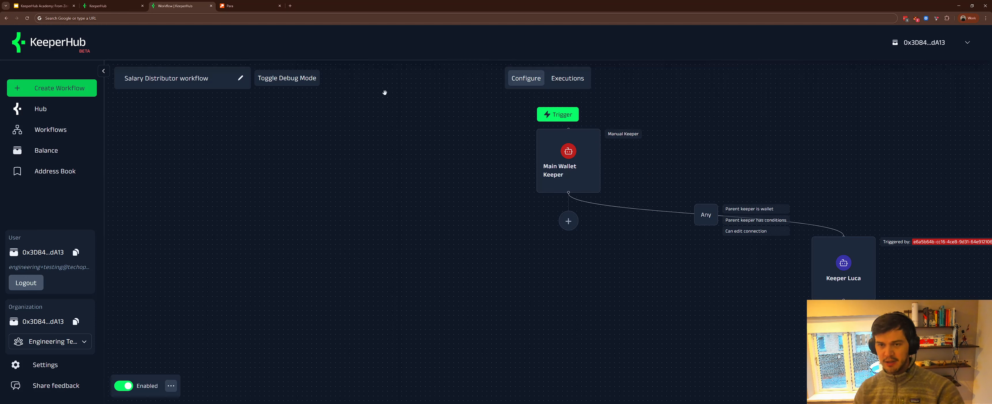
# Step: Open the executions of the Salary Distributor workflow from the workflows list and examine the results of both keepers
pyautogui.click(28, 132)
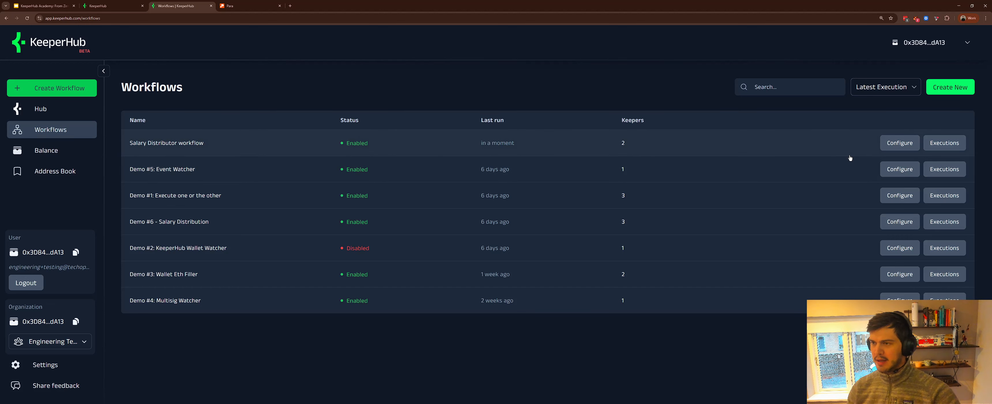
pyautogui.click(942, 151)
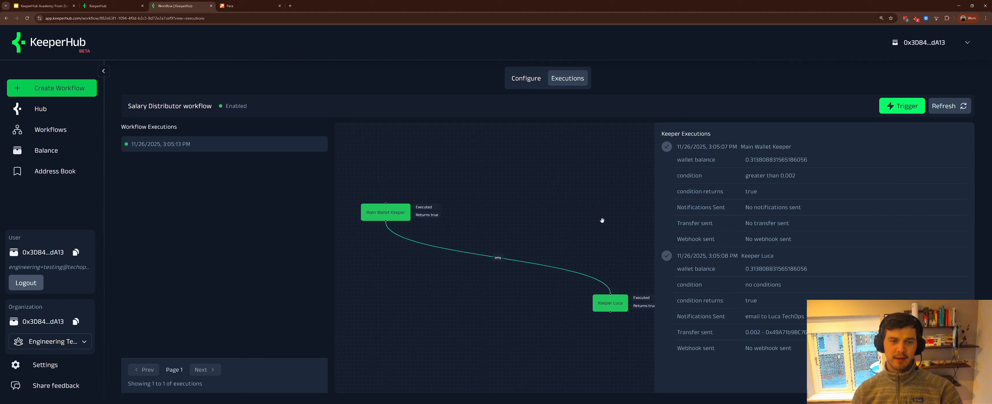
pyautogui.moveTo(616, 310); pyautogui.dragTo(598, 303)
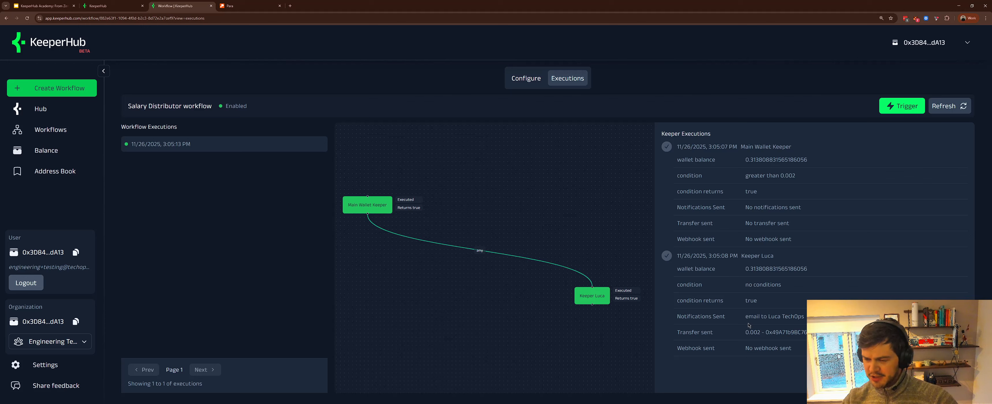
pyautogui.moveTo(612, 223); pyautogui.dragTo(619, 221)
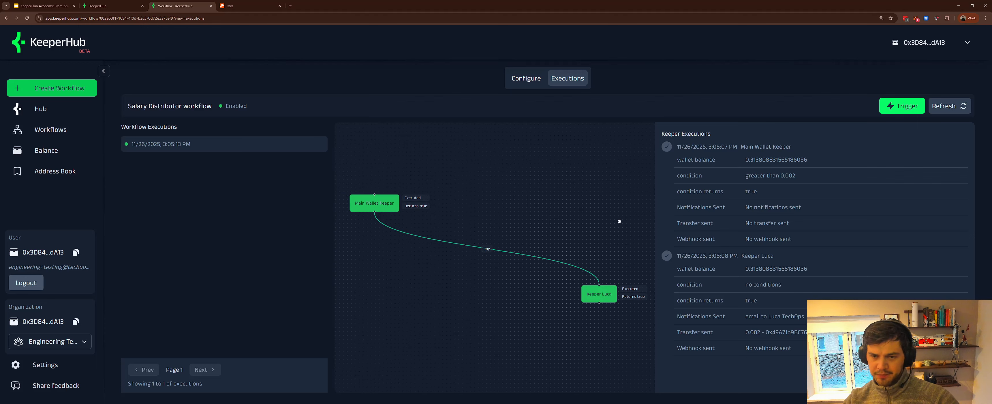